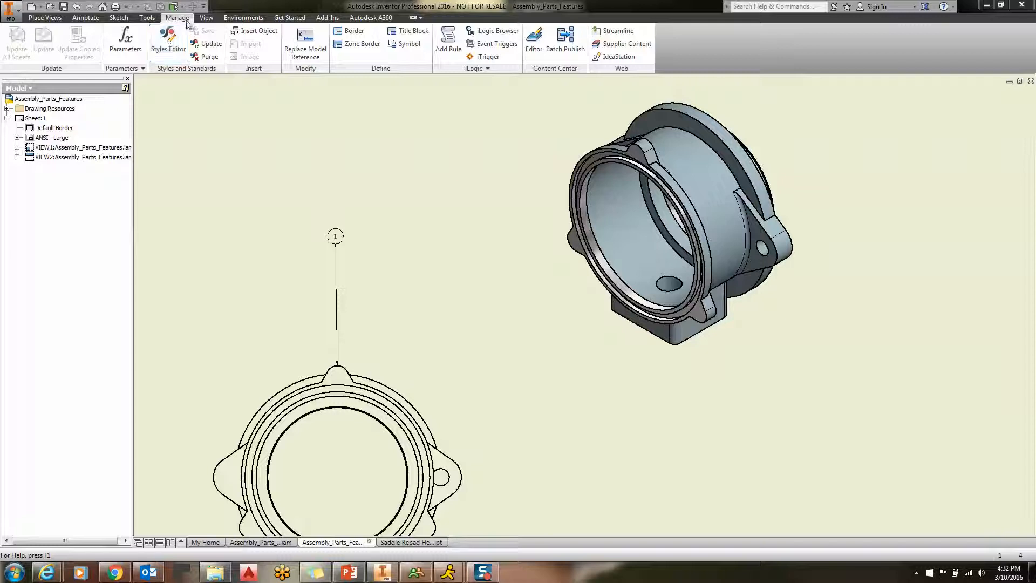
- Open the Style and Standard Editor and list the drawing's standards
click(175, 49)
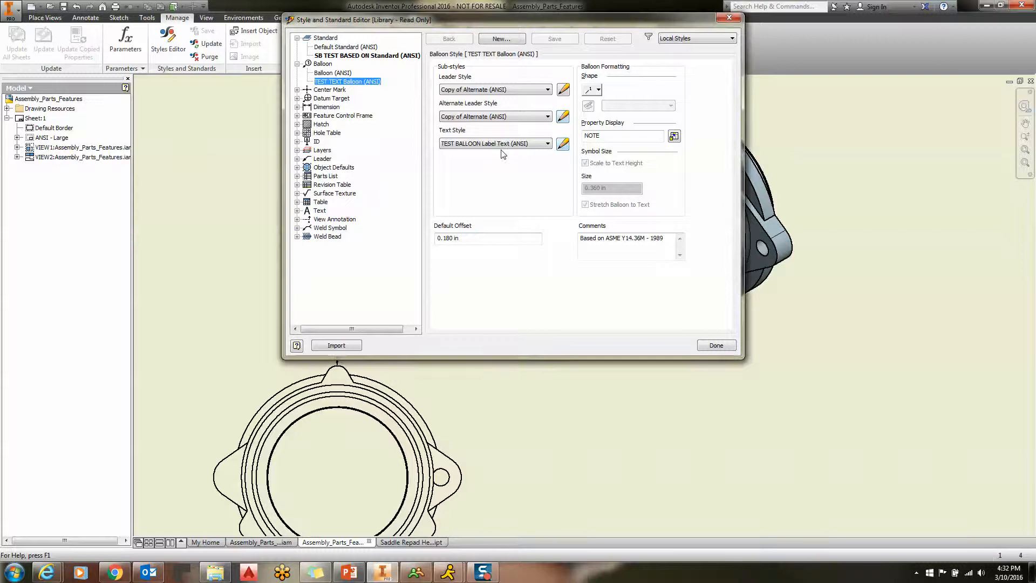
click(331, 39)
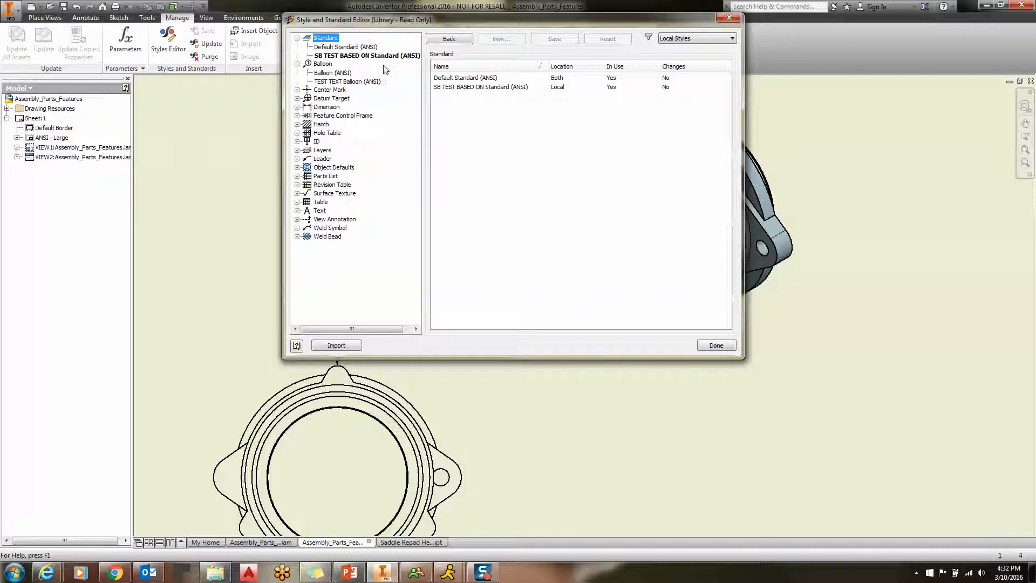
click(324, 47)
right_click(323, 46)
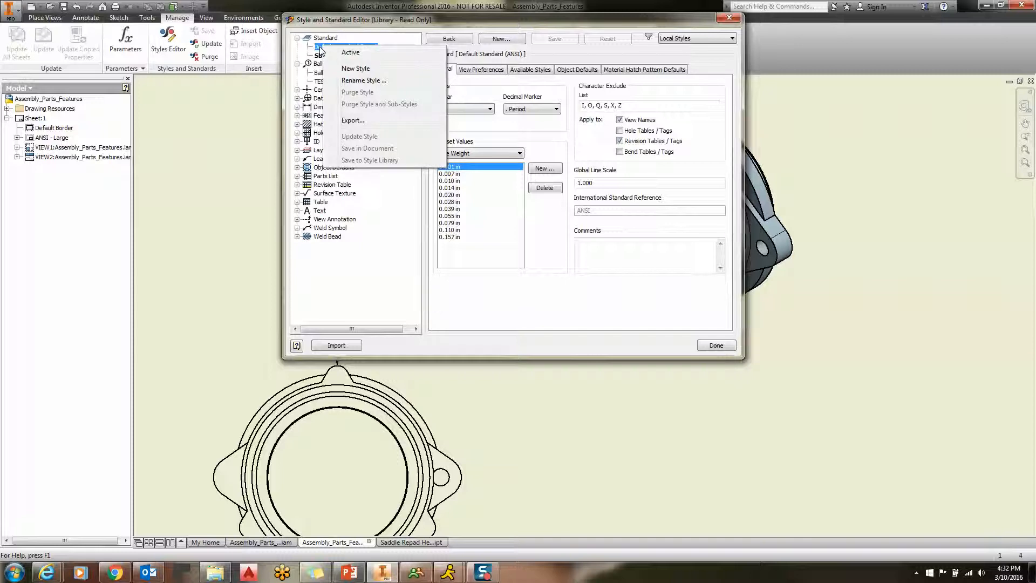
click(356, 69)
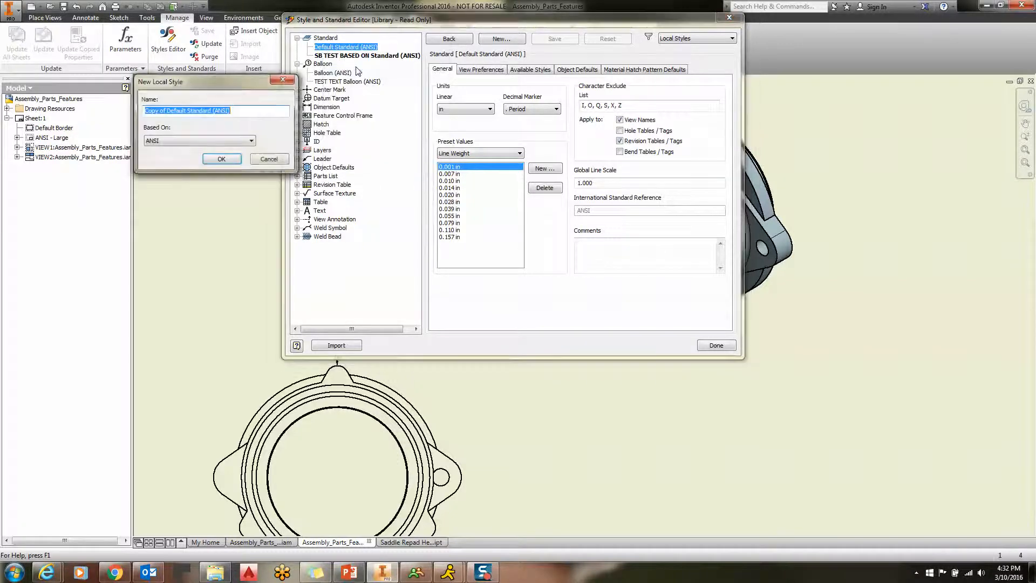
click(221, 158)
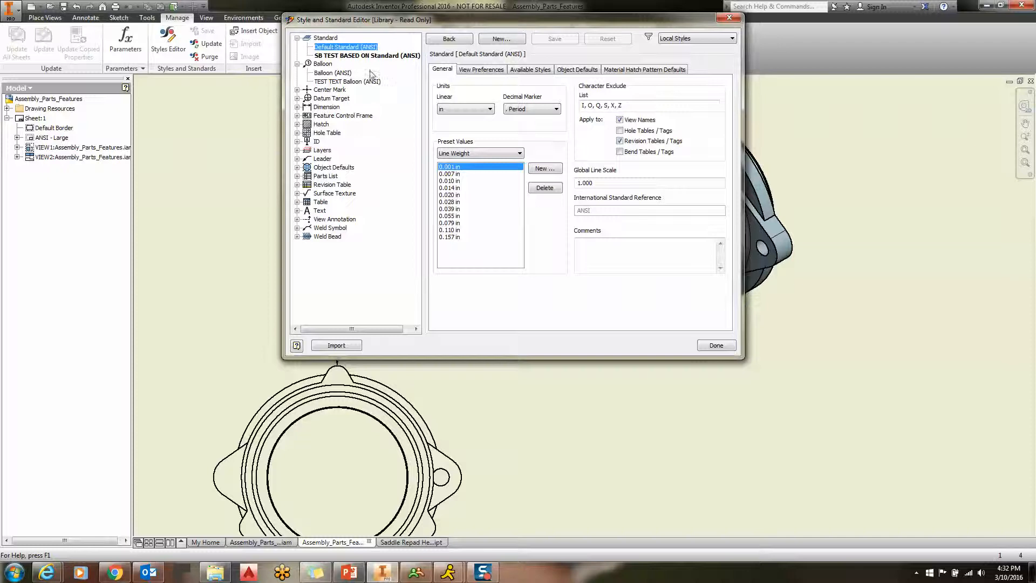
click(324, 73)
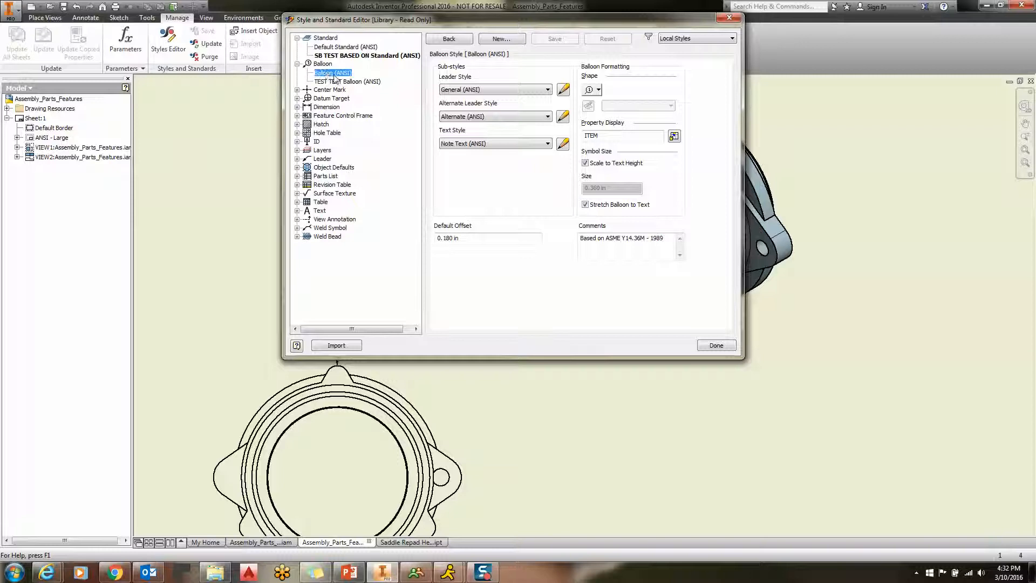
right_click(334, 76)
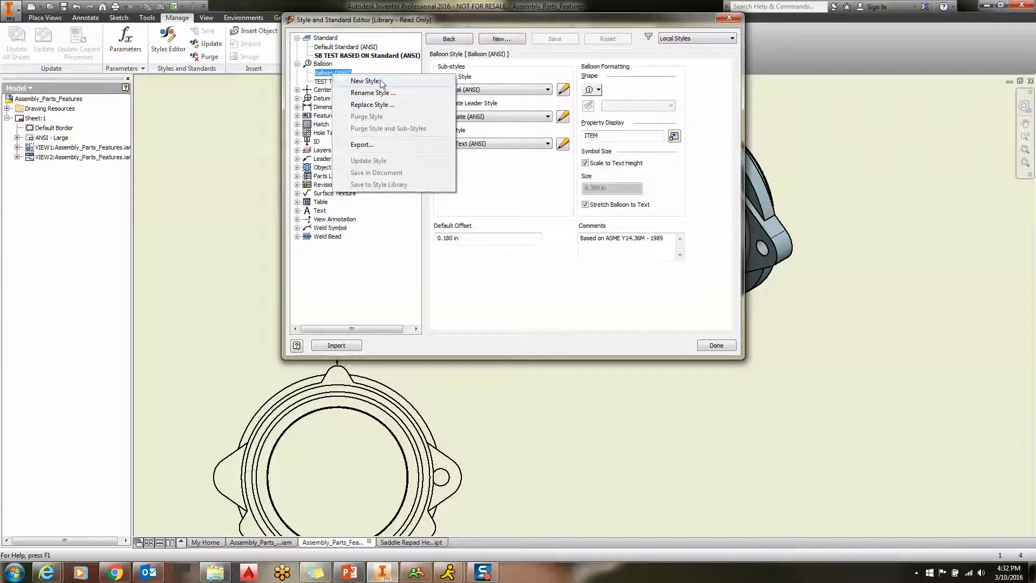
click(395, 61)
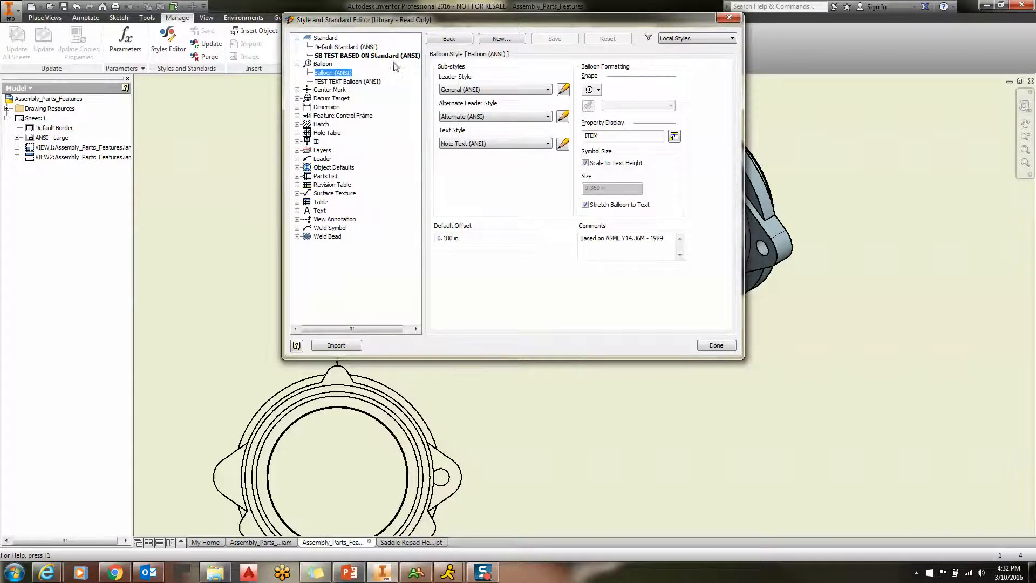
- Open the TEST TEXT Balloon (ANSI) style and examine its available balloon shapes
click(367, 83)
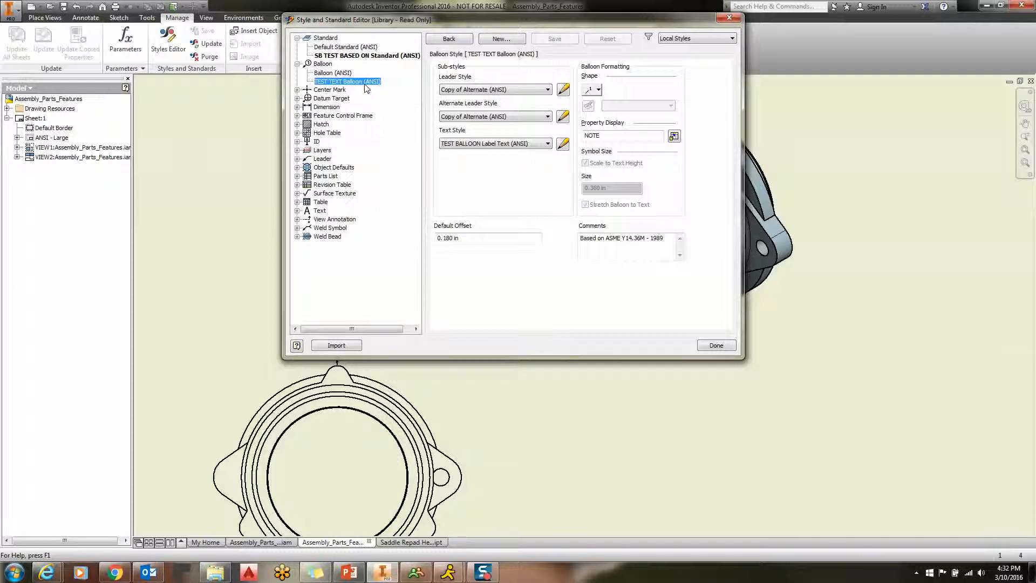
click(598, 90)
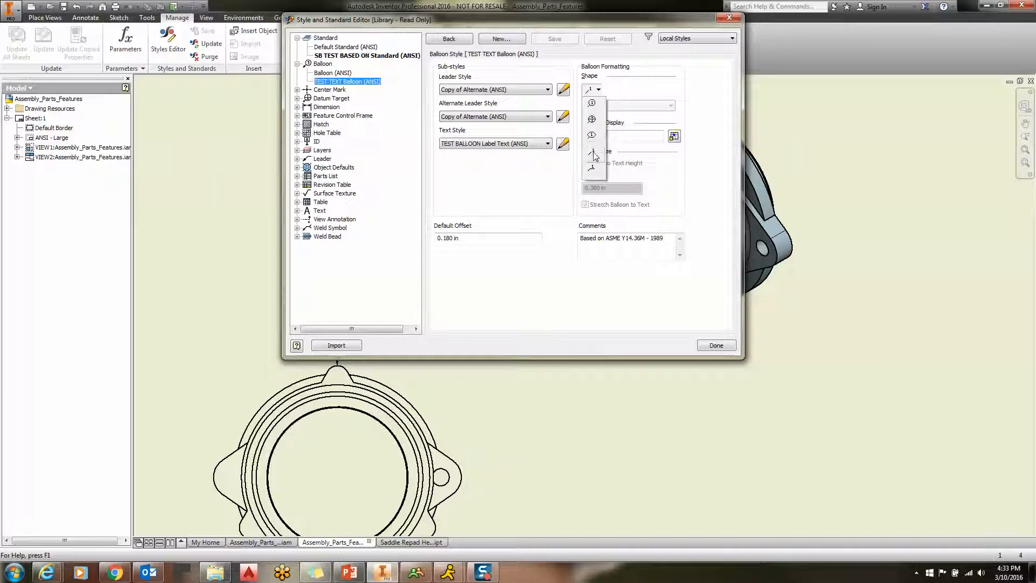
click(644, 88)
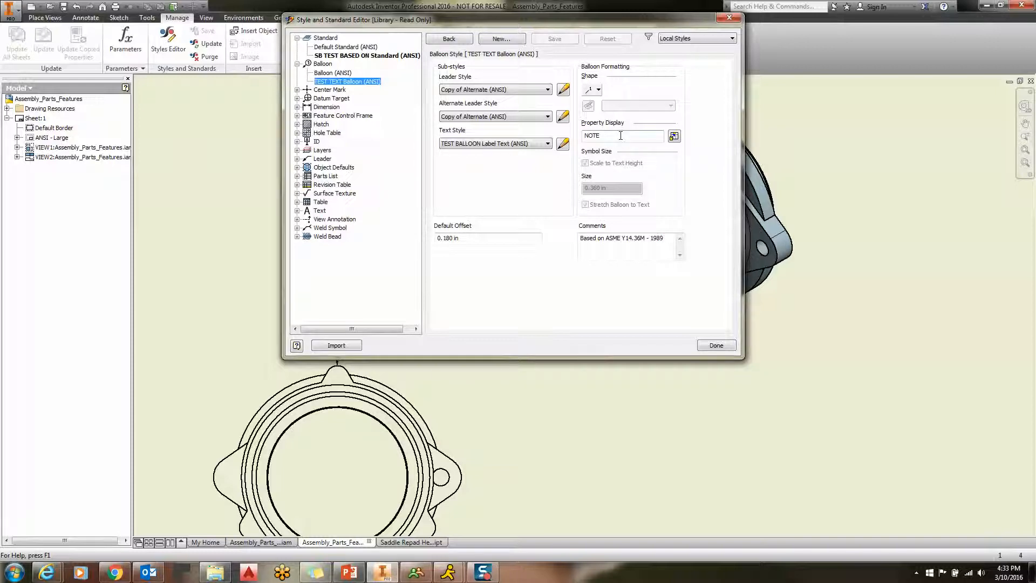
- Replace the balloon style's displayed property with a newly defined custom property named NOTE
click(675, 135)
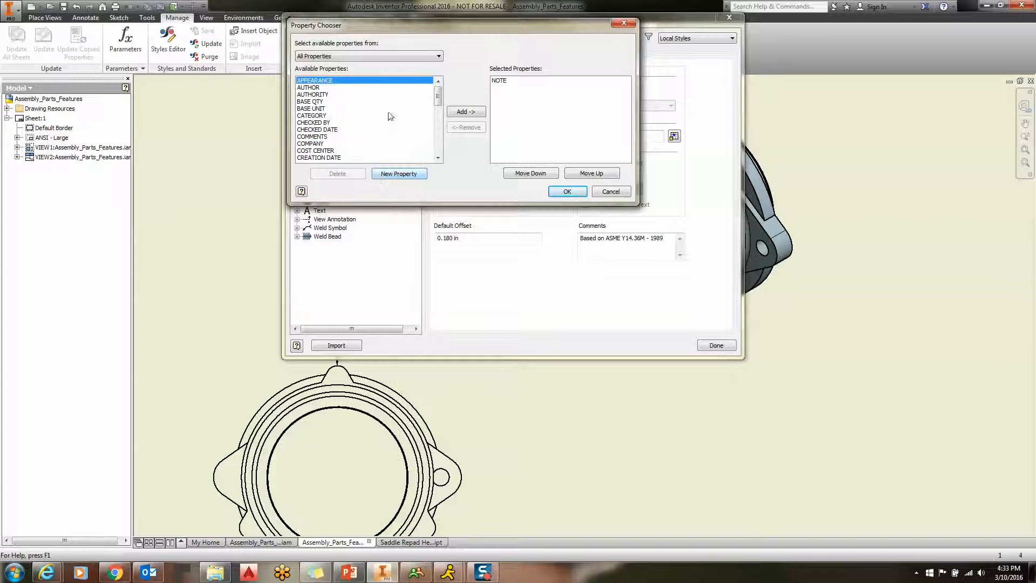
click(565, 192)
click(674, 136)
click(410, 173)
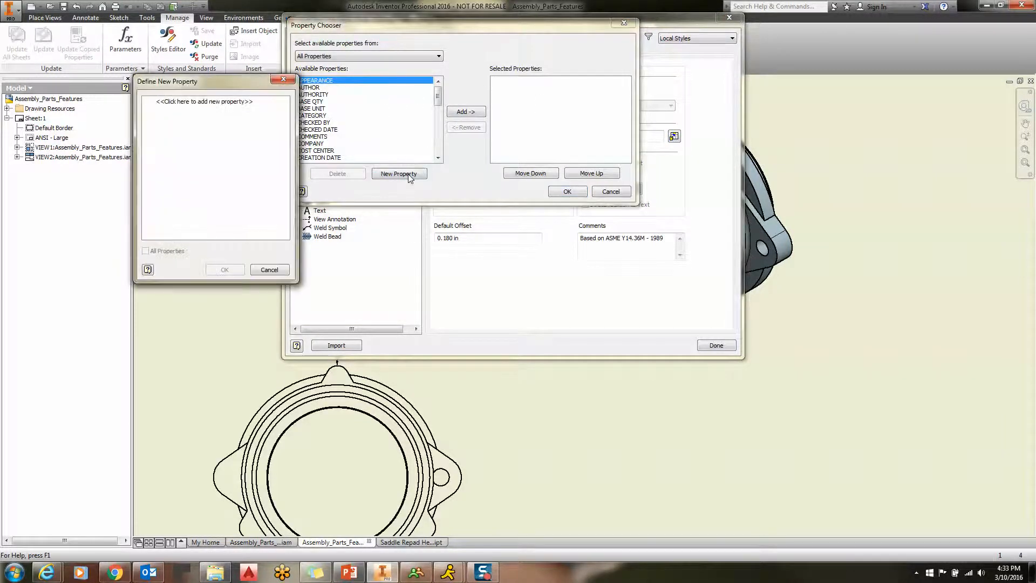
click(214, 104)
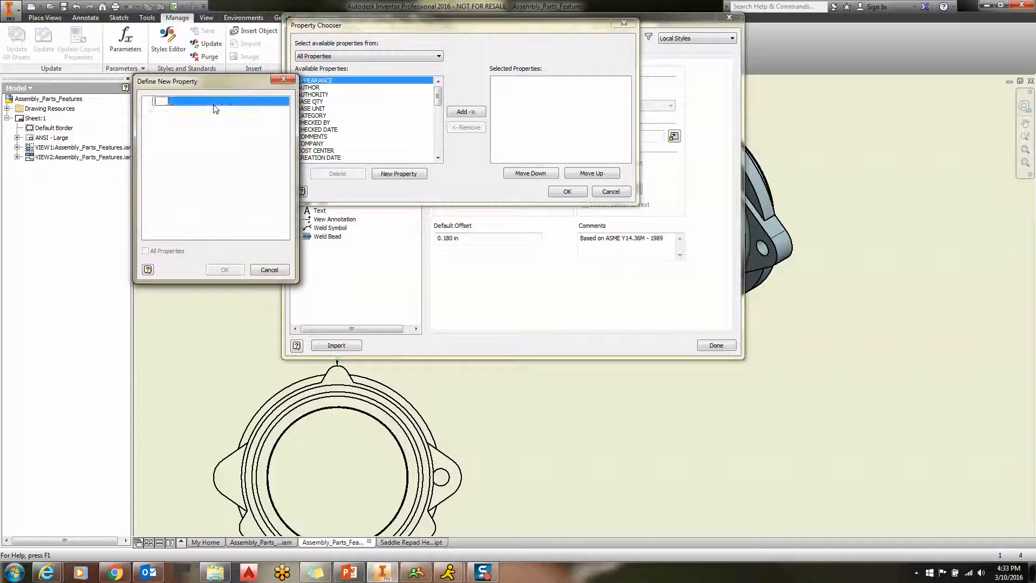
text(NOTE)
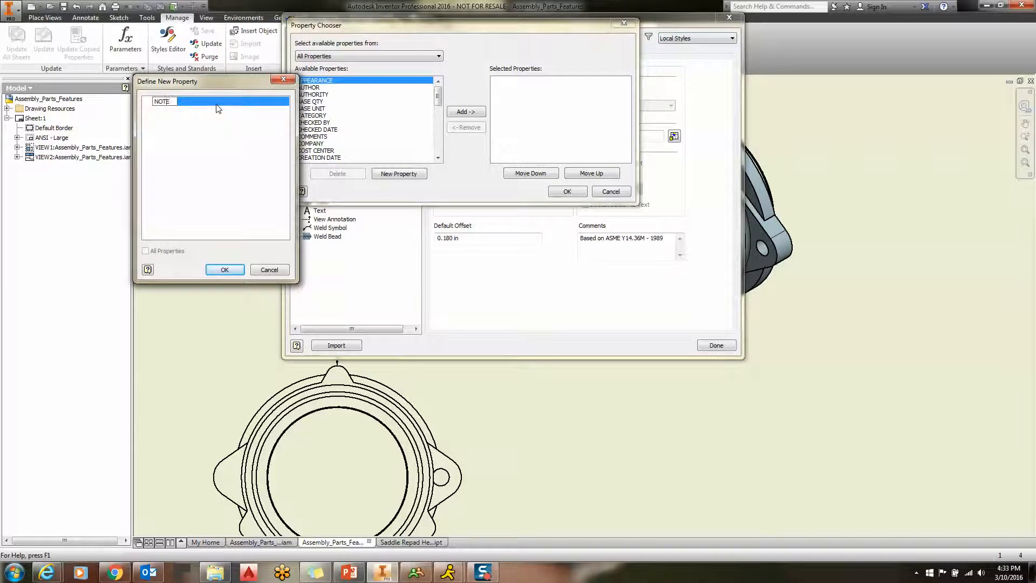
click(224, 269)
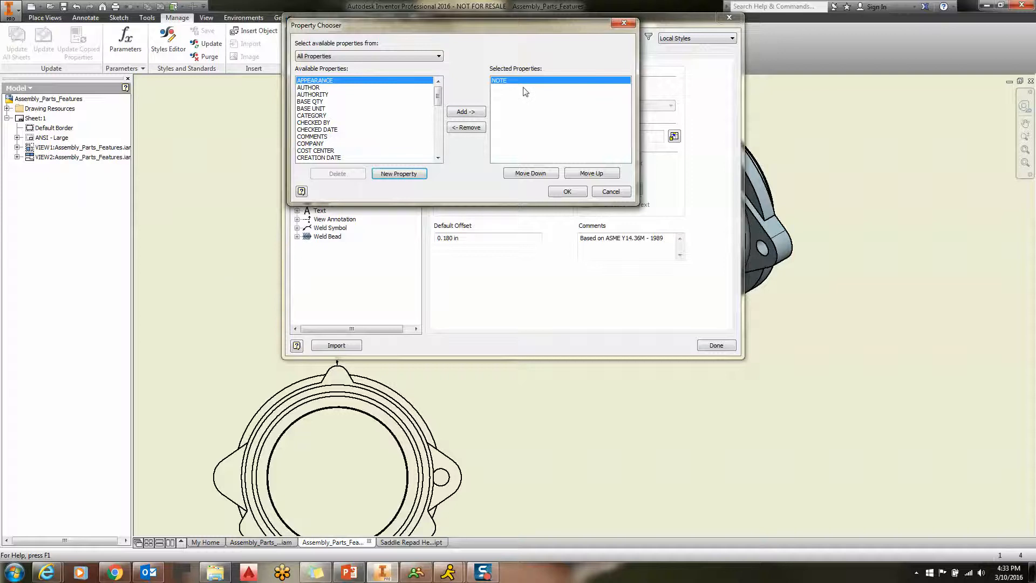
click(568, 194)
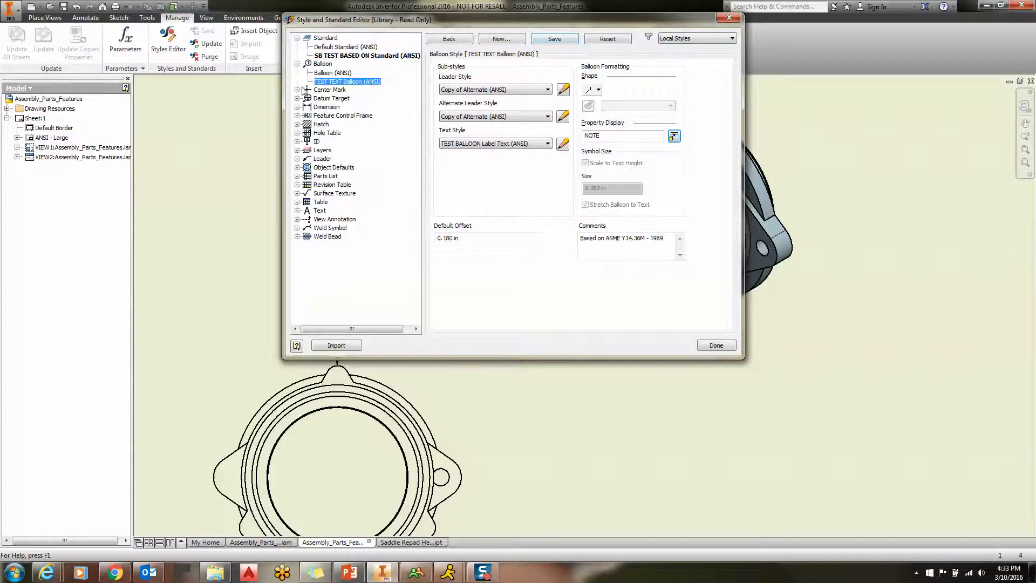
- Save the balloon style edits and open the SB TEST Object Defaults (ANSI) style
click(297, 168)
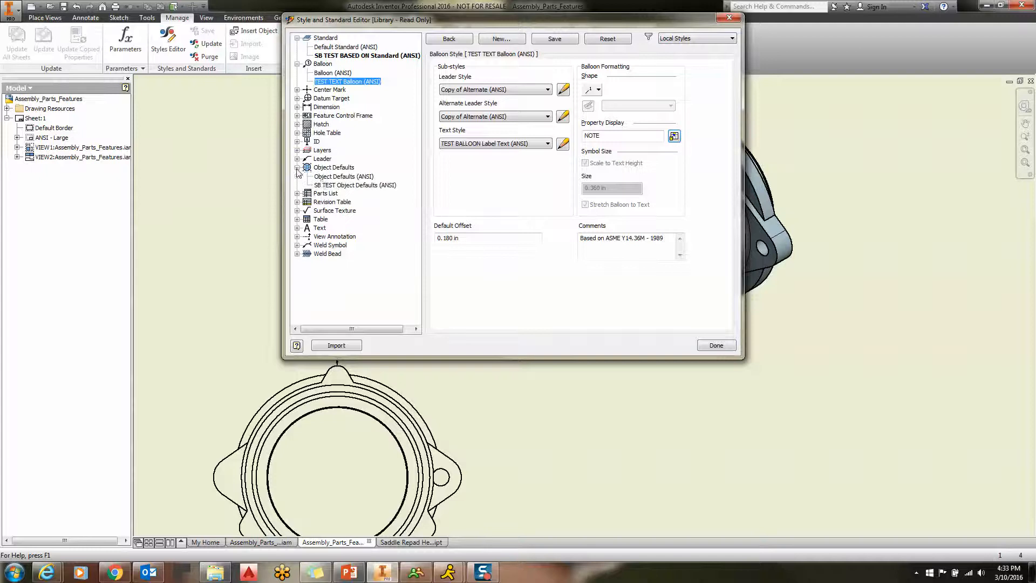
click(336, 186)
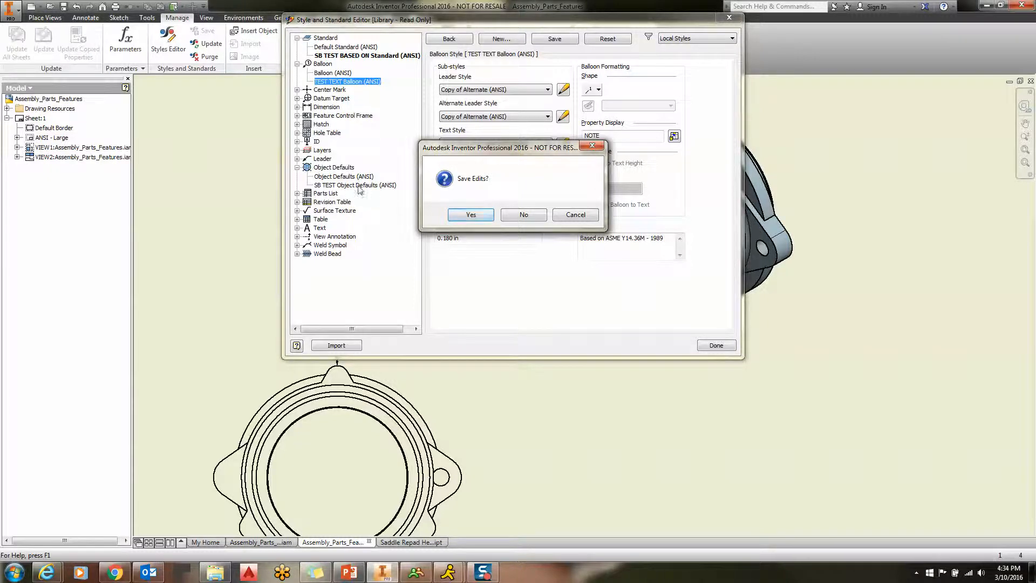
click(565, 217)
click(366, 186)
click(472, 215)
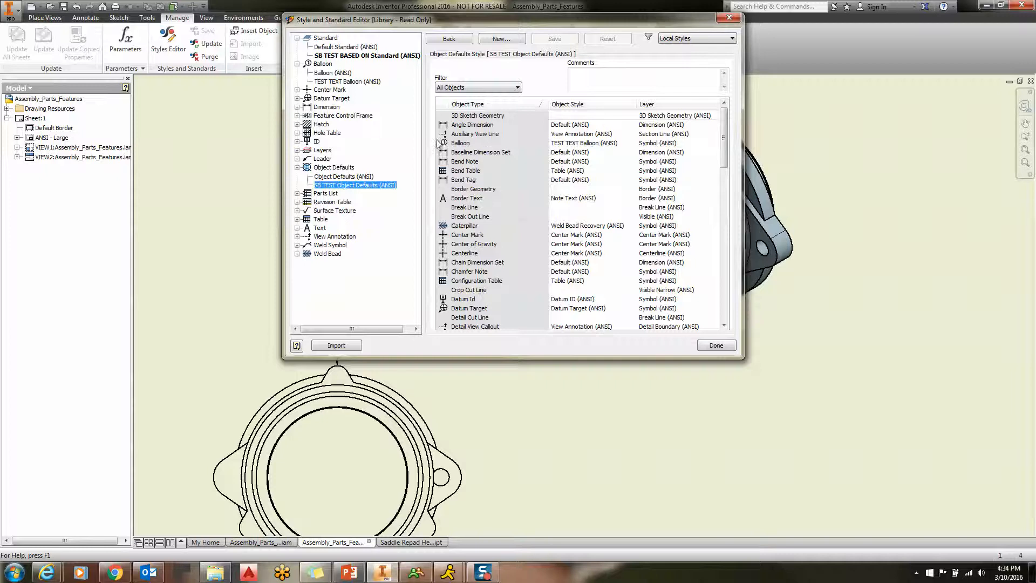
- Review the TEST TEXT Balloon and SB TEST BASED ON Standard styles, and close the style editor
click(347, 81)
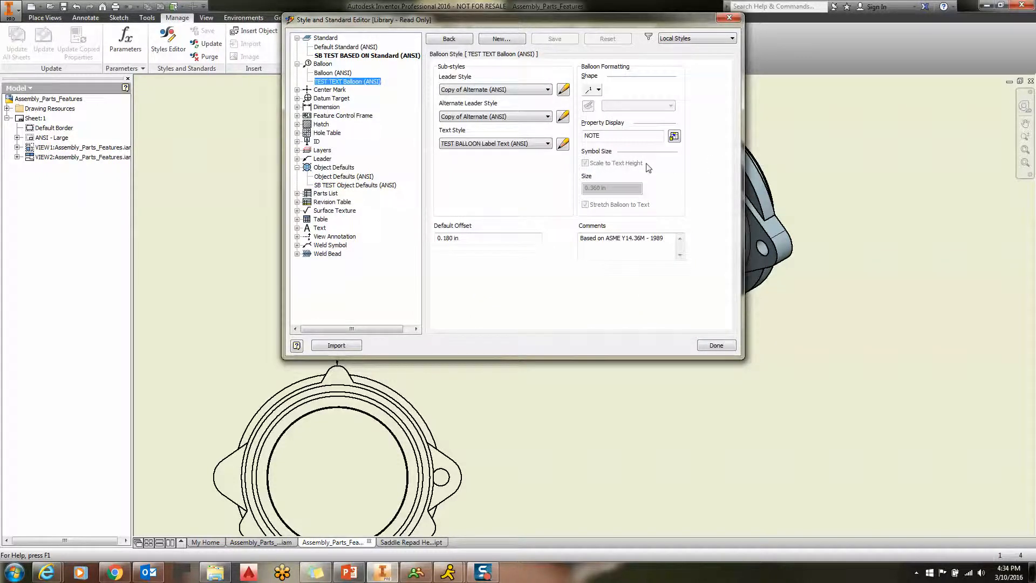
click(386, 56)
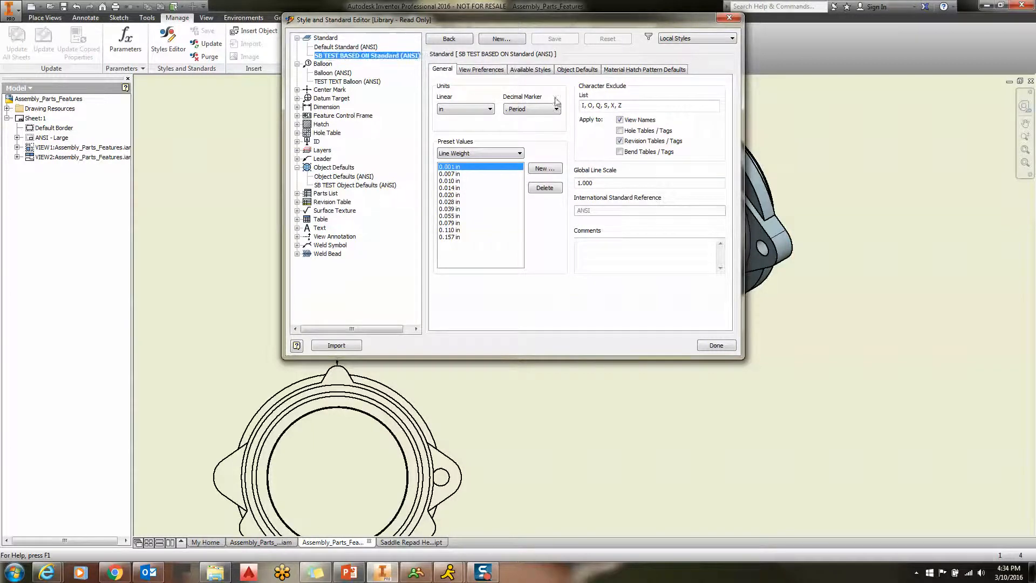
click(716, 346)
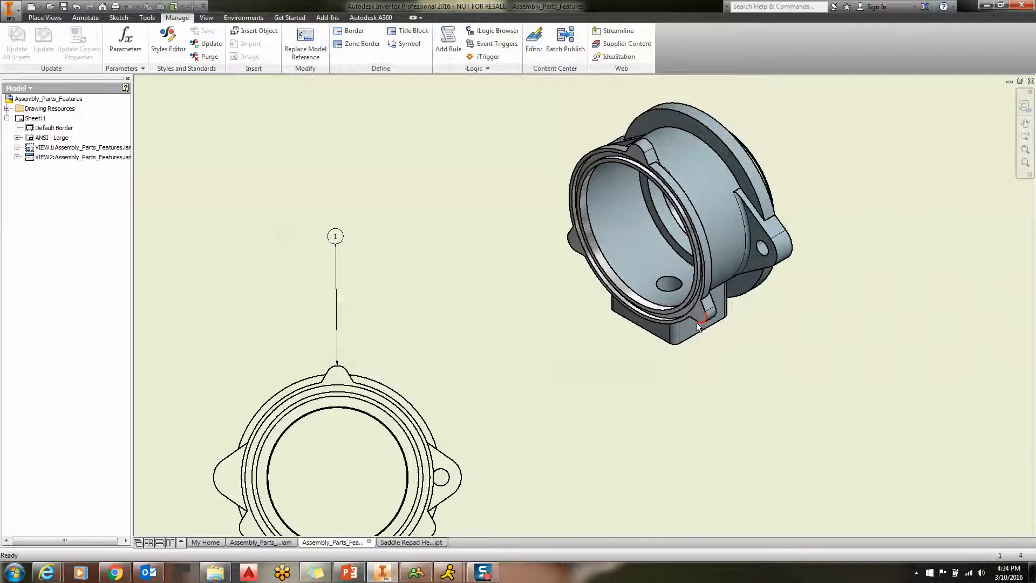
- Place a balloon on the upper edge of the rear flange in the shaded isometric view, with a vertical leader ending above the part
middle_drag(688, 316, 610, 445)
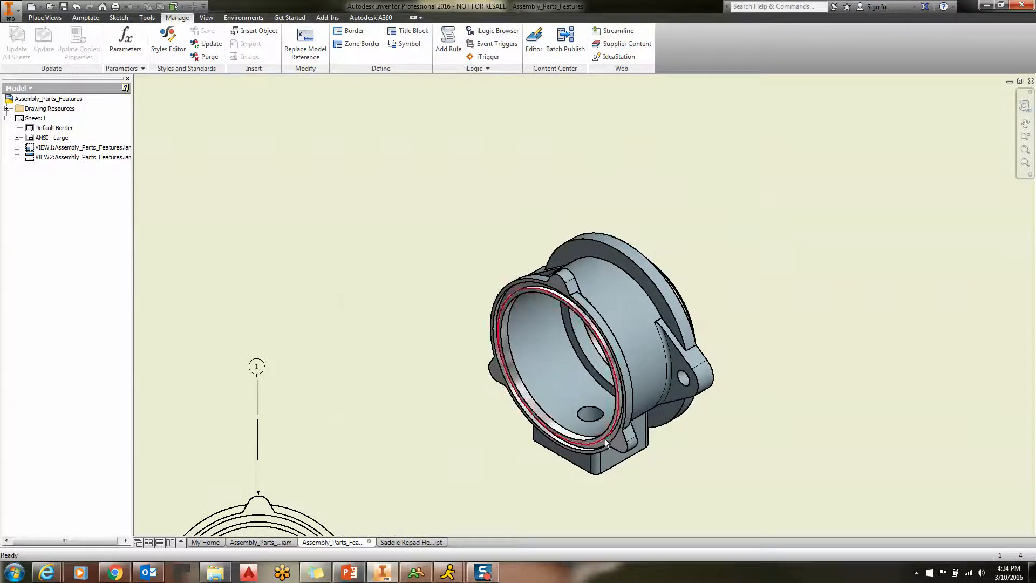
click(90, 21)
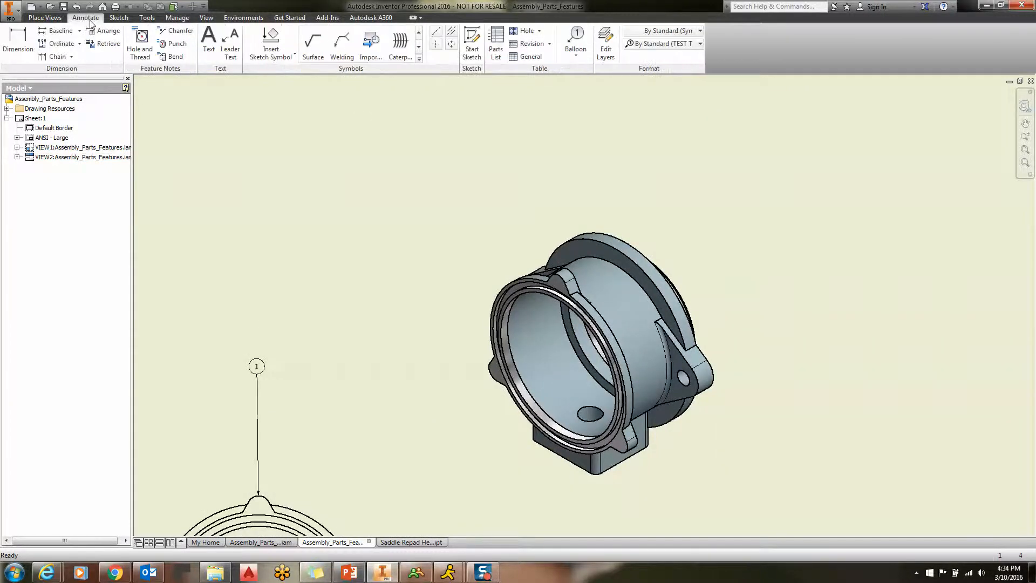
click(576, 40)
click(585, 235)
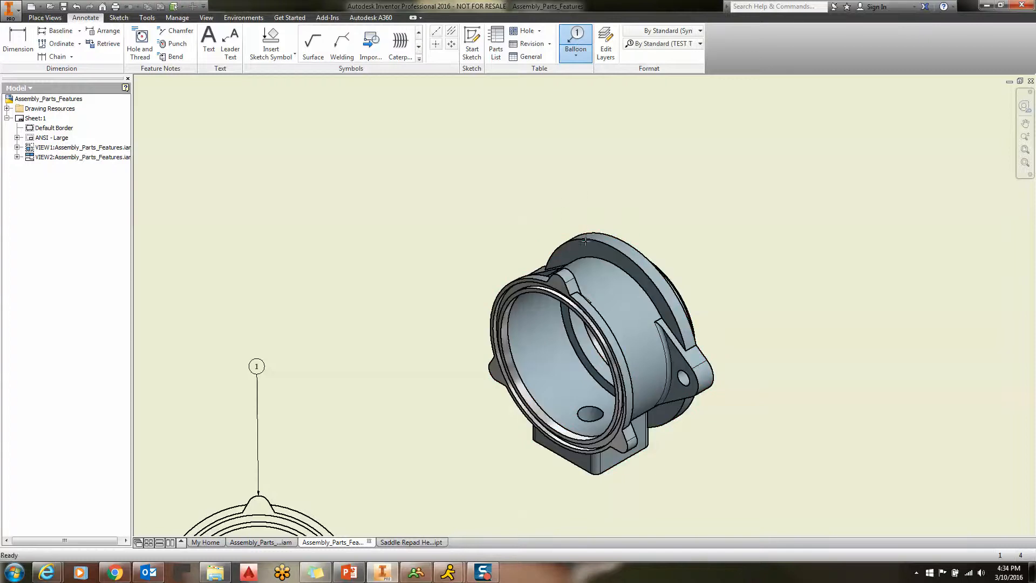
click(586, 155)
right_click(585, 155)
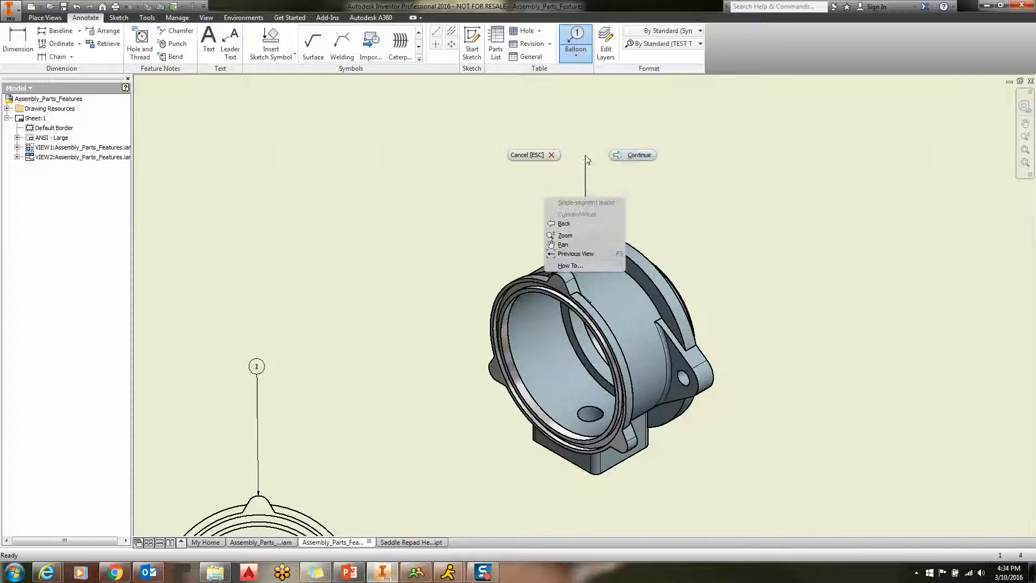
click(627, 158)
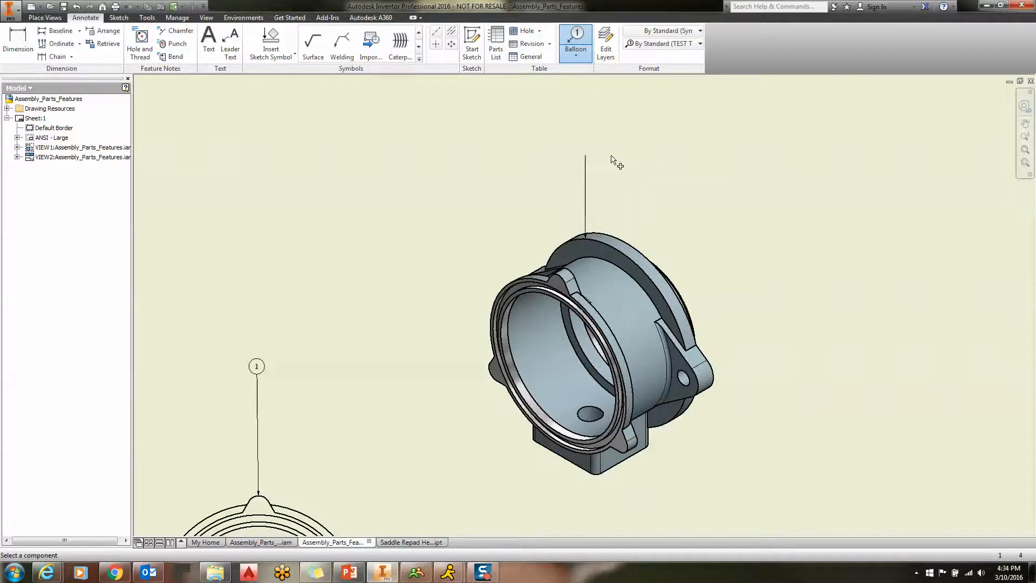
right_click(613, 161)
click(572, 160)
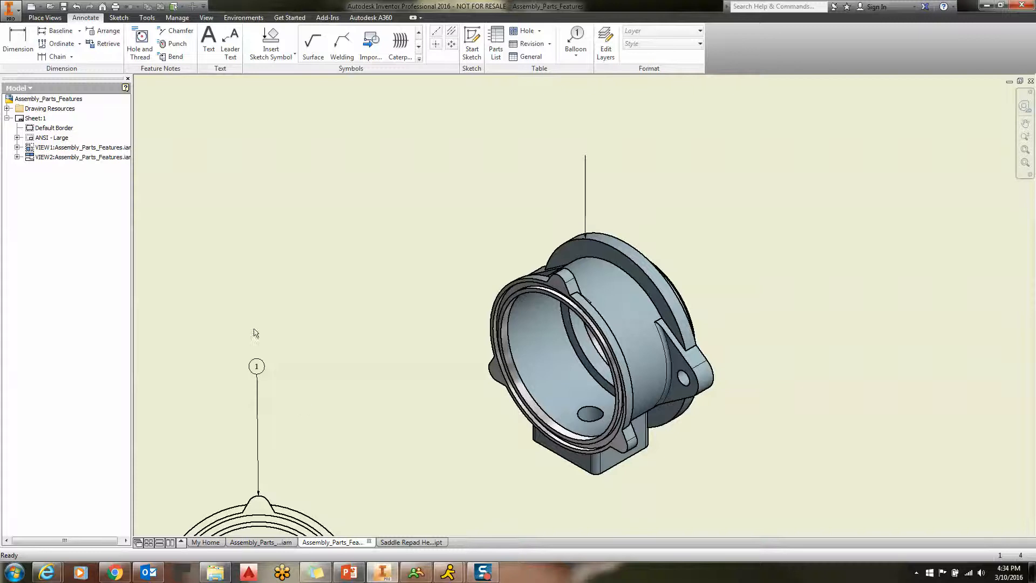
- Override the new balloon's NOTE value with the text "THIS IS THE NEW TEXT STYLE"
scroll(593, 231, up, 5)
scroll(593, 239, down, 5)
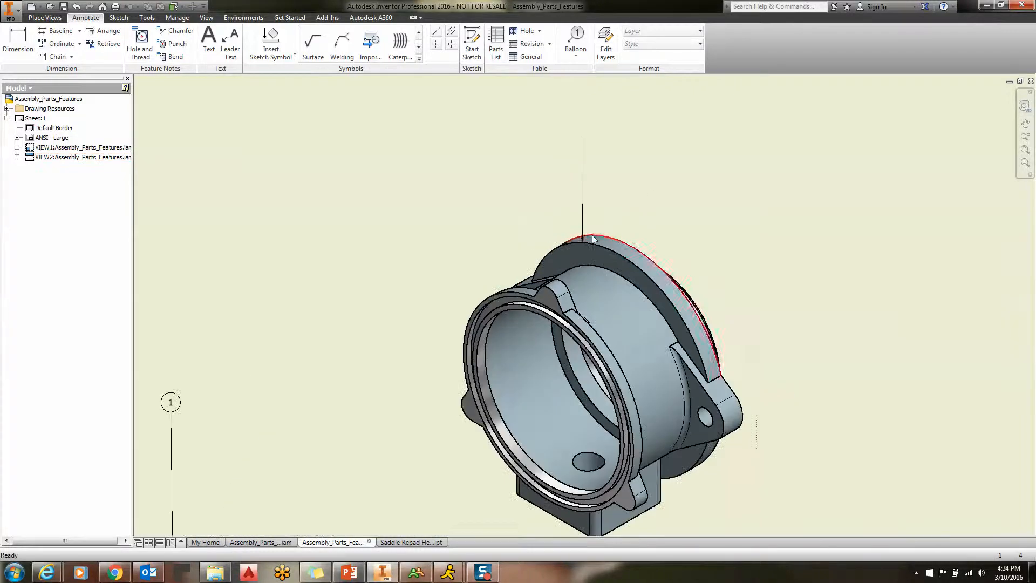
scroll(608, 253, down, 1)
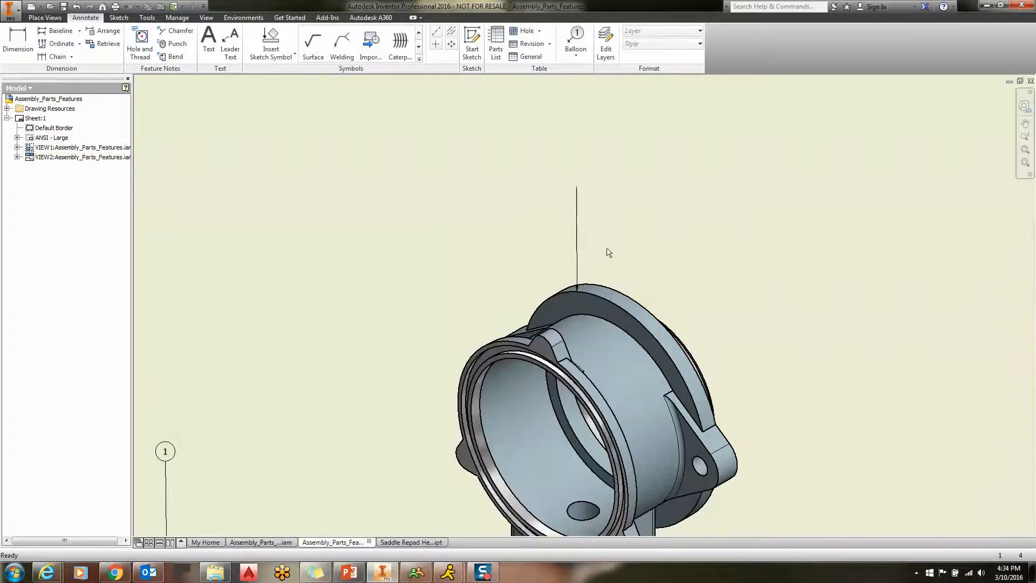
right_click(577, 234)
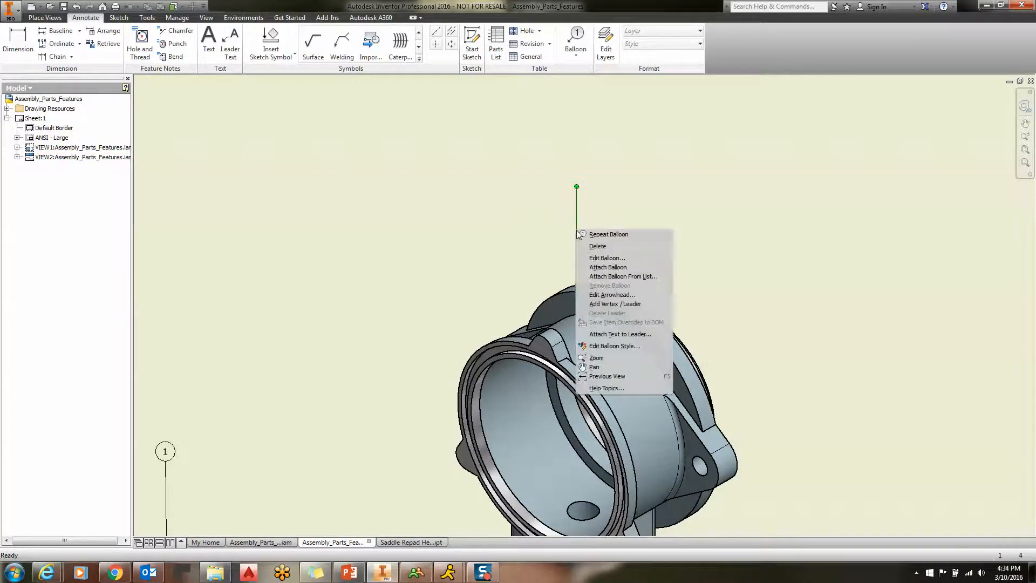
click(609, 258)
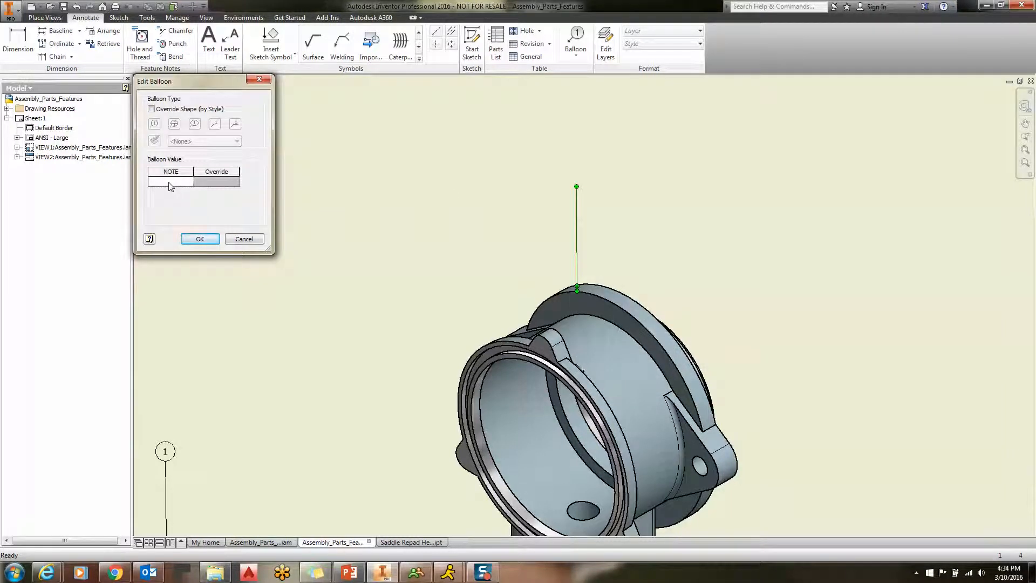
click(218, 187)
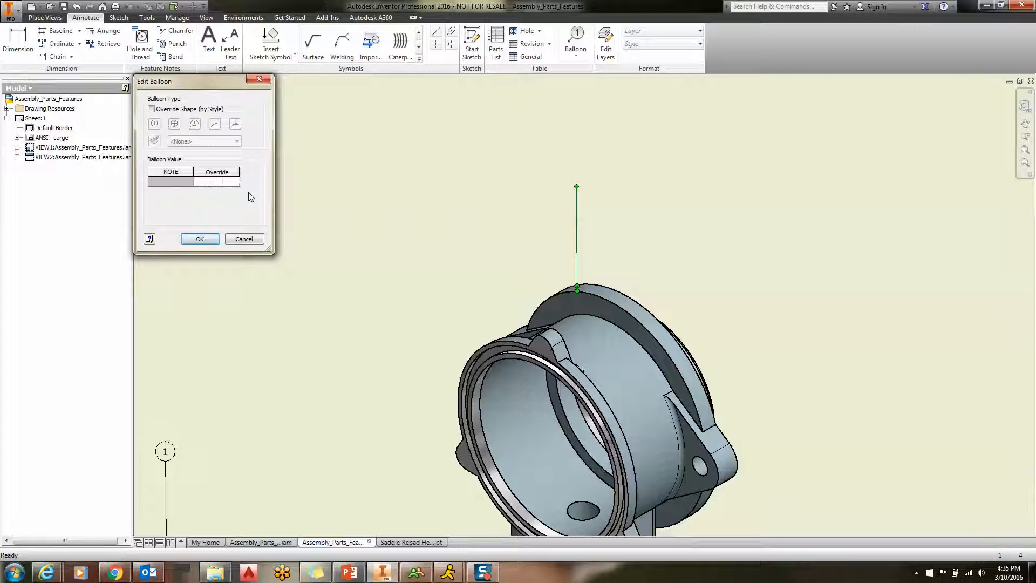
text(THIS IS THE)
text( NEW TEXT)
text( STYLE)
click(202, 239)
click(710, 236)
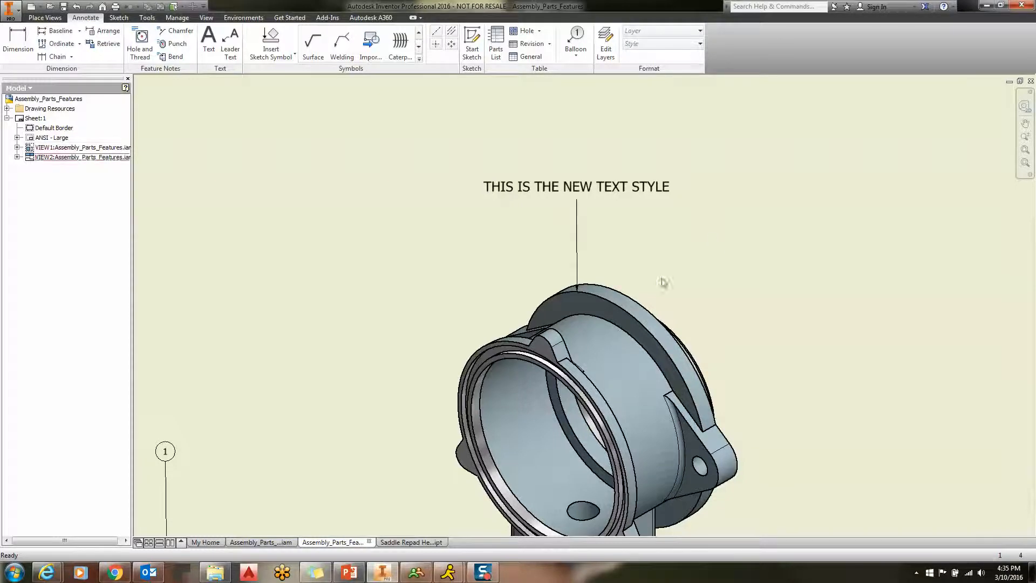
- Move the balloon's leader arrowhead off the flange into the empty space beside the part, and position its text directly above it
click(579, 268)
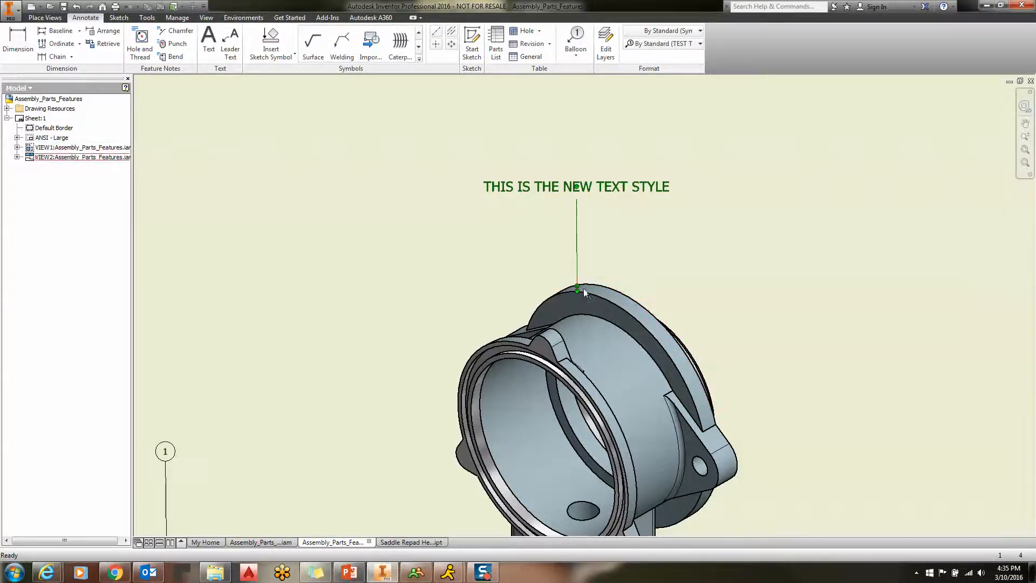
drag(576, 291, 743, 387)
drag(576, 187, 743, 256)
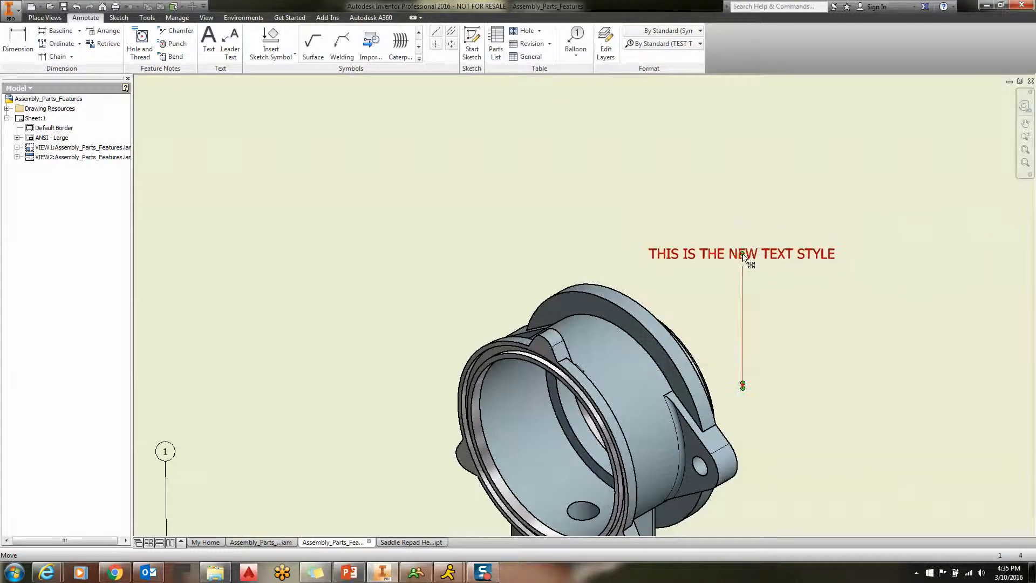